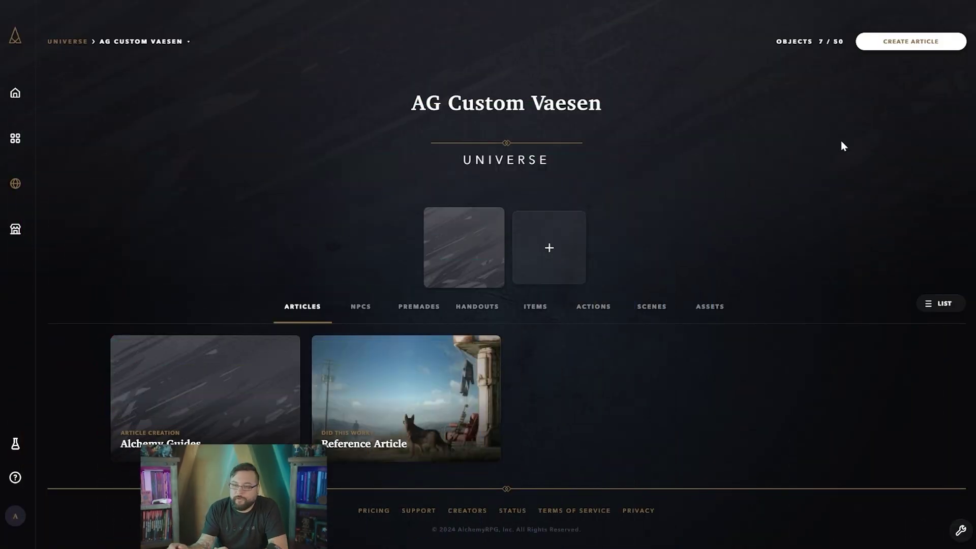
Create a new Untitled article from the AG Custom Vaesen universe page
click(921, 46)
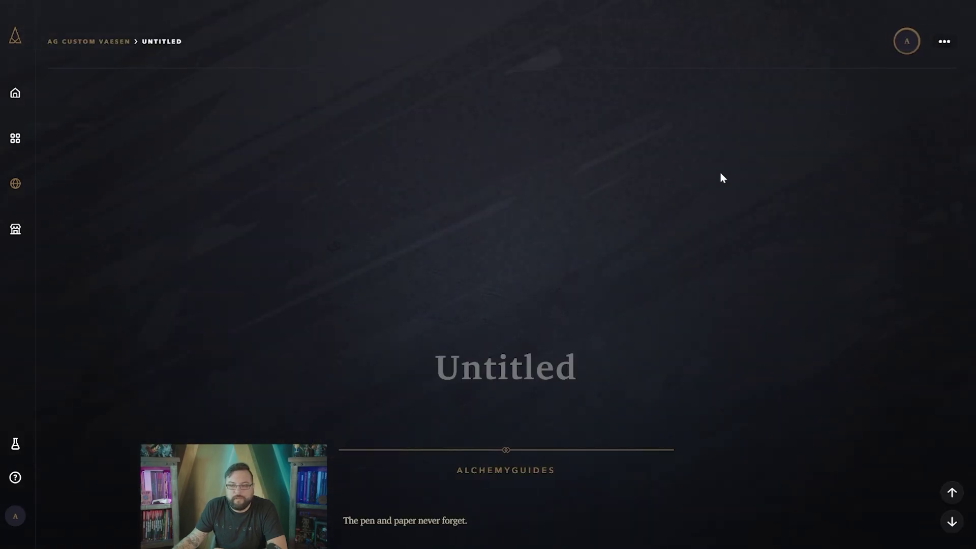
Rename the article heading from Untitled to 'Title'
scroll(585, 270, down, 1)
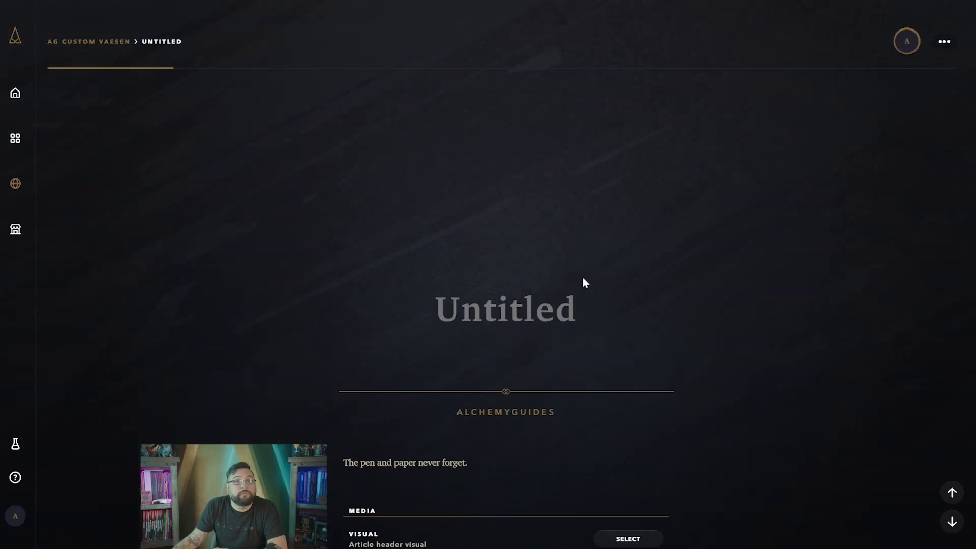
click(545, 311)
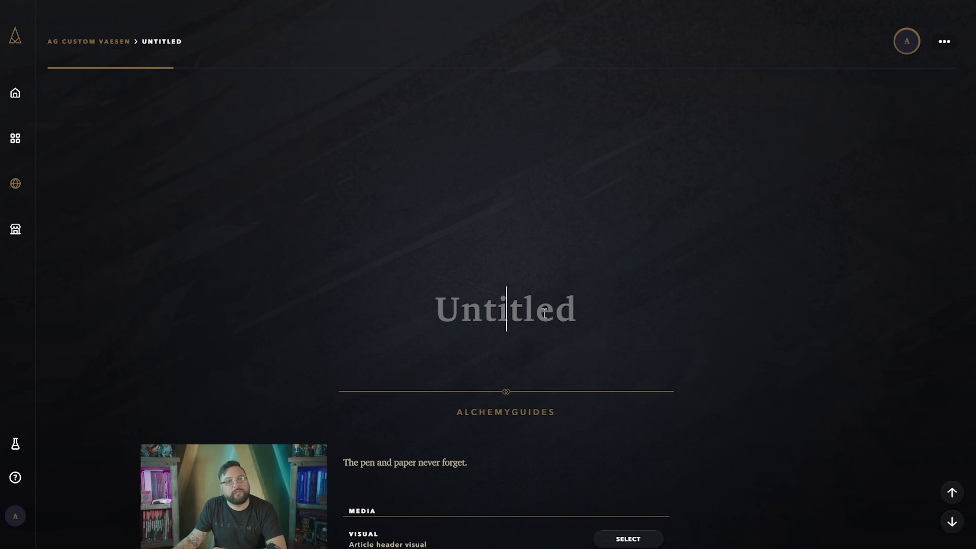
text(Title)
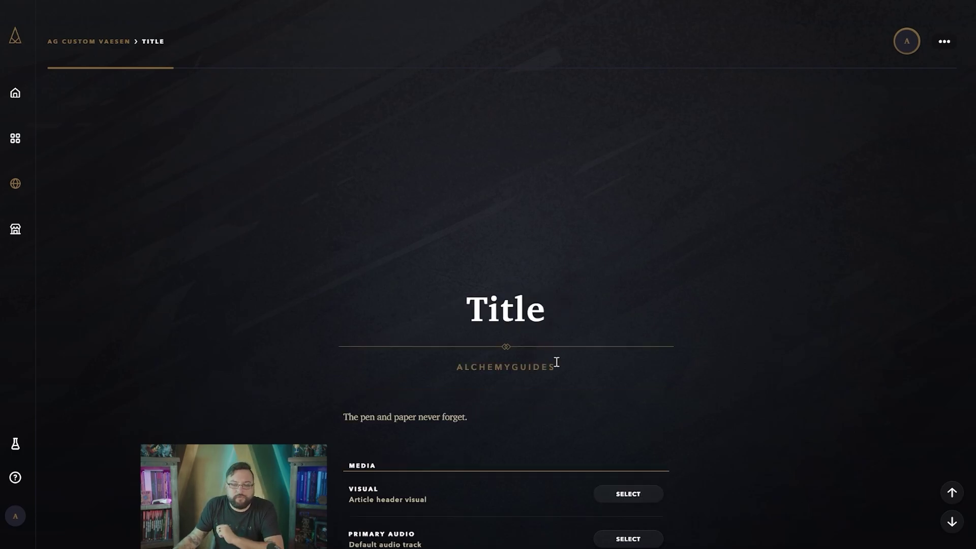
Replace the ALCHEMYGUIDES subtitle with 'SUBTITLE'
drag(558, 366, 449, 371)
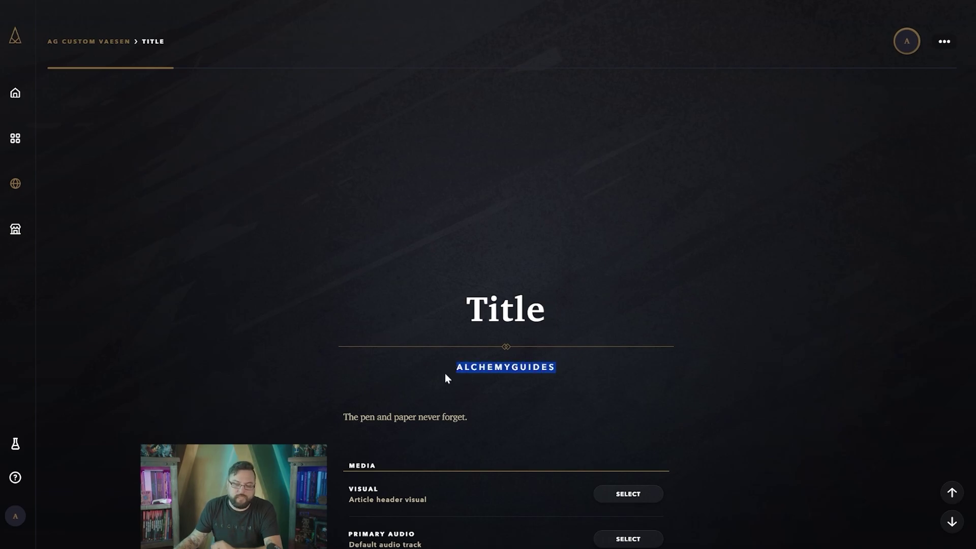
text(SUBTITLE)
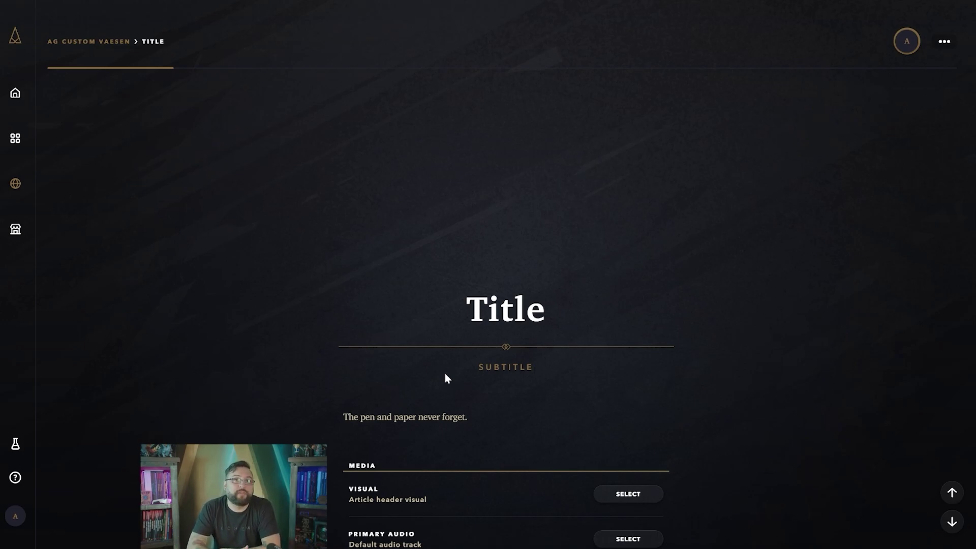
key(ctrl+k)
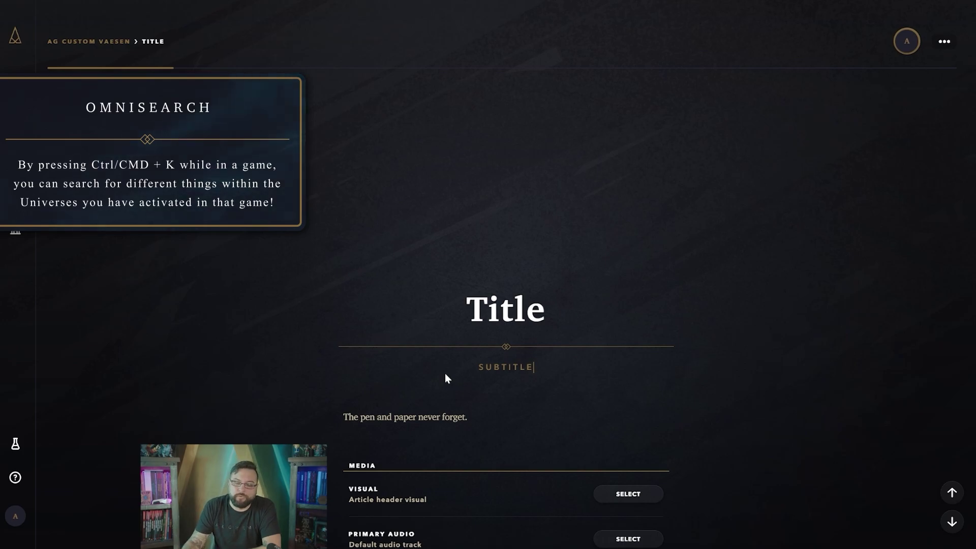
scroll(445, 377, down, 1)
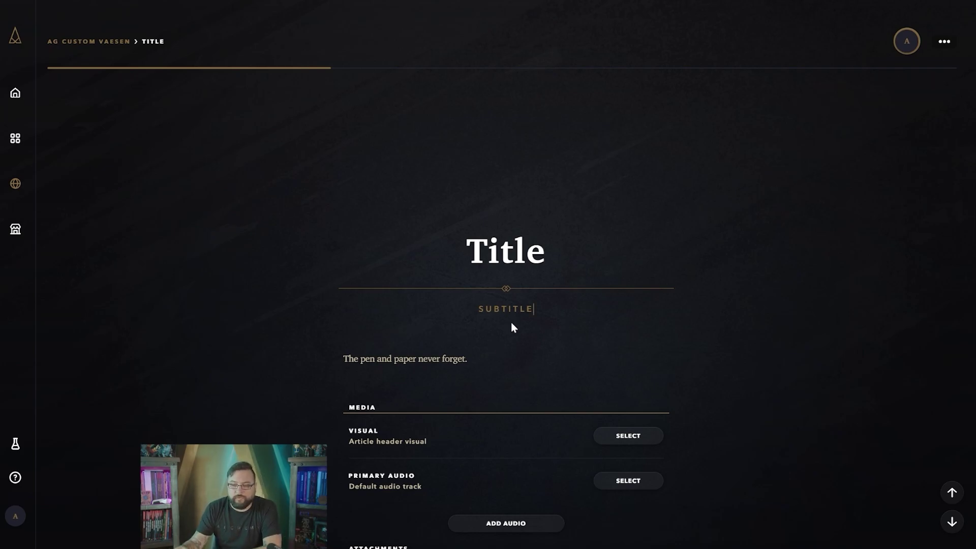
click(944, 41)
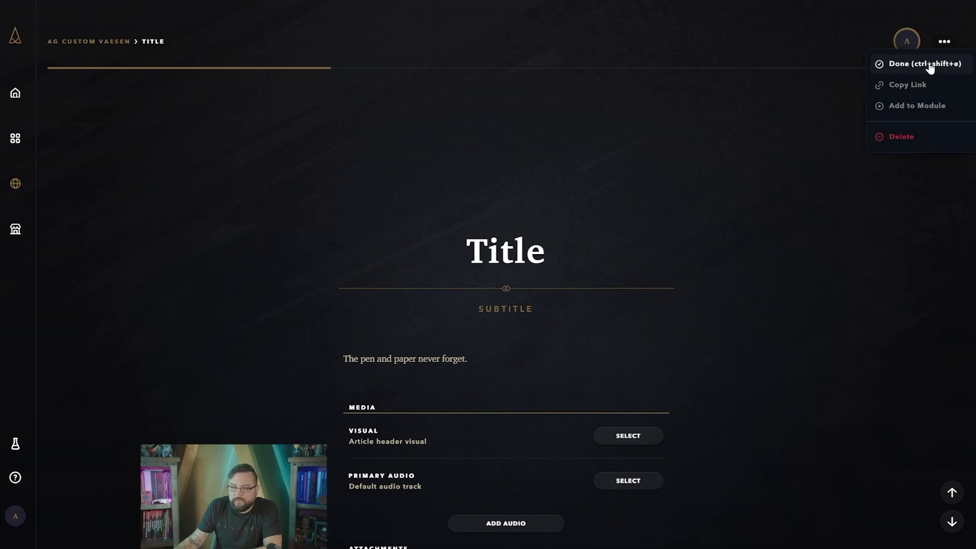
Finish the Title article and open the Alchemy Guides article from the AG Custom Vaesen universe
click(937, 62)
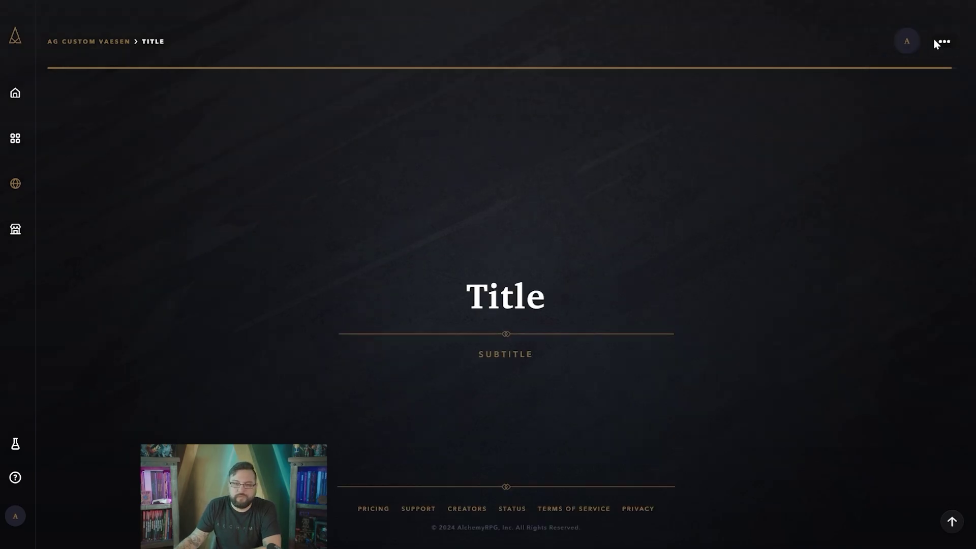
click(111, 50)
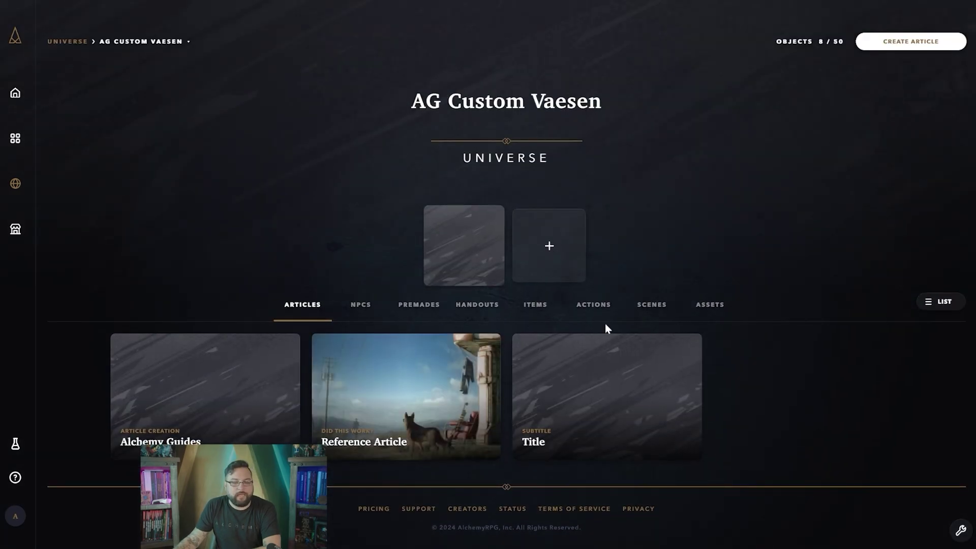
click(224, 404)
scroll(233, 389, down, 4)
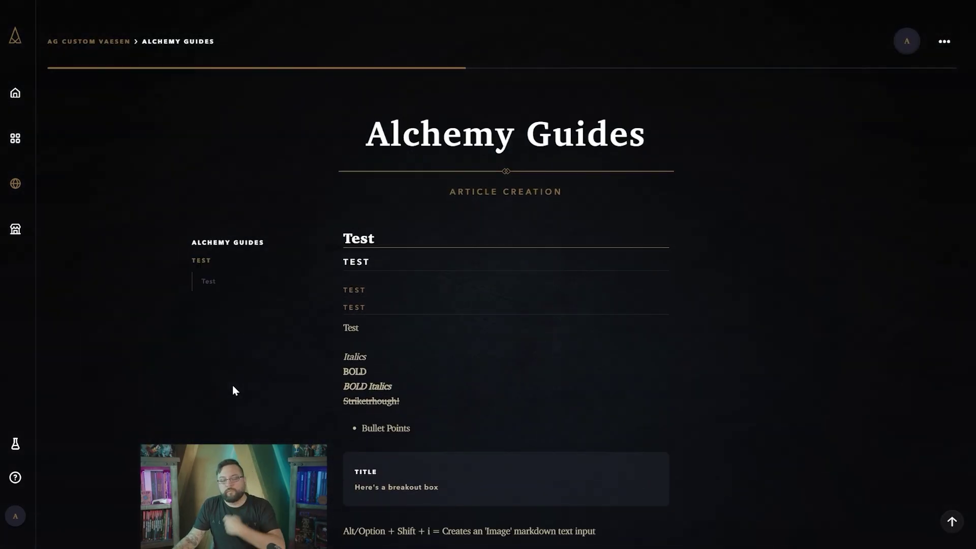
scroll(233, 389, up, 4)
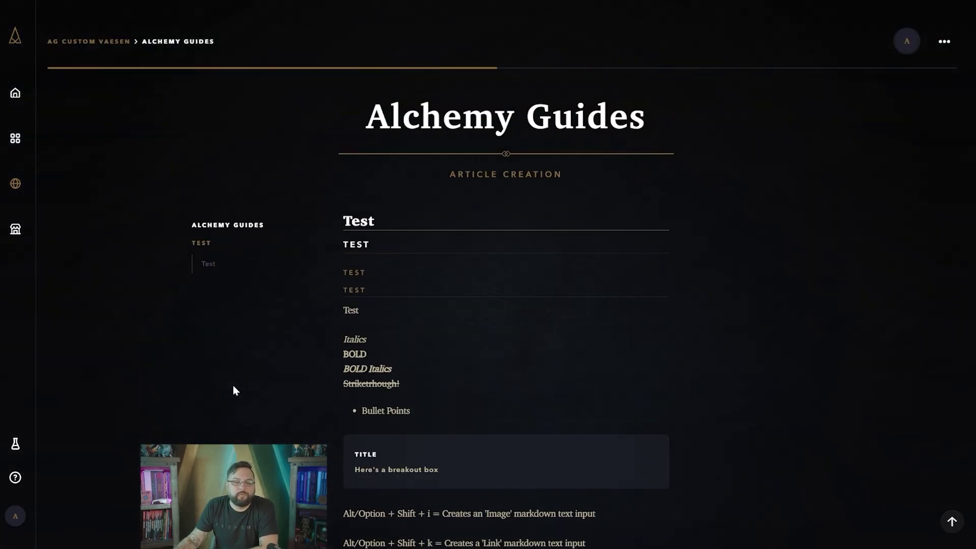
Switch Alchemy Guides into Edit mode and inspect the # Test to #### TEST heading markdown
click(946, 43)
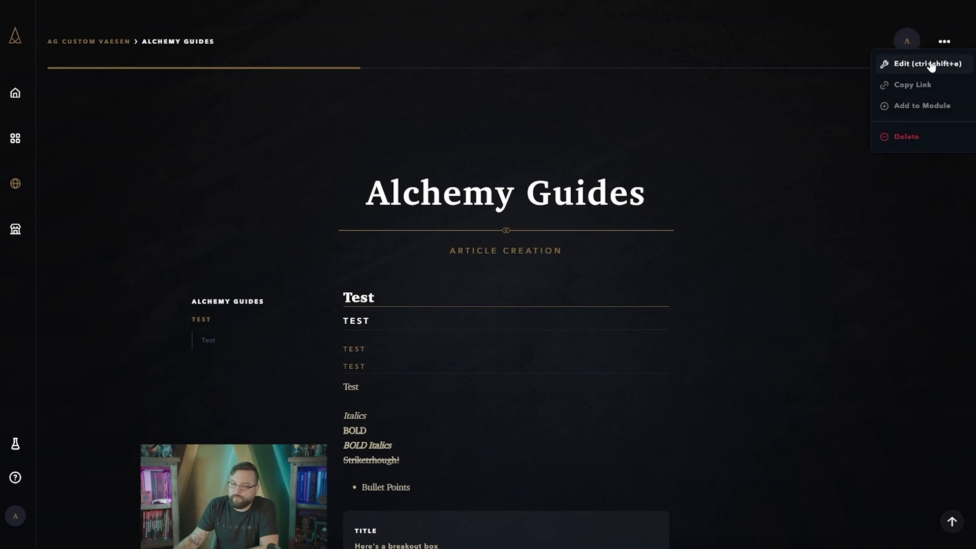
click(930, 67)
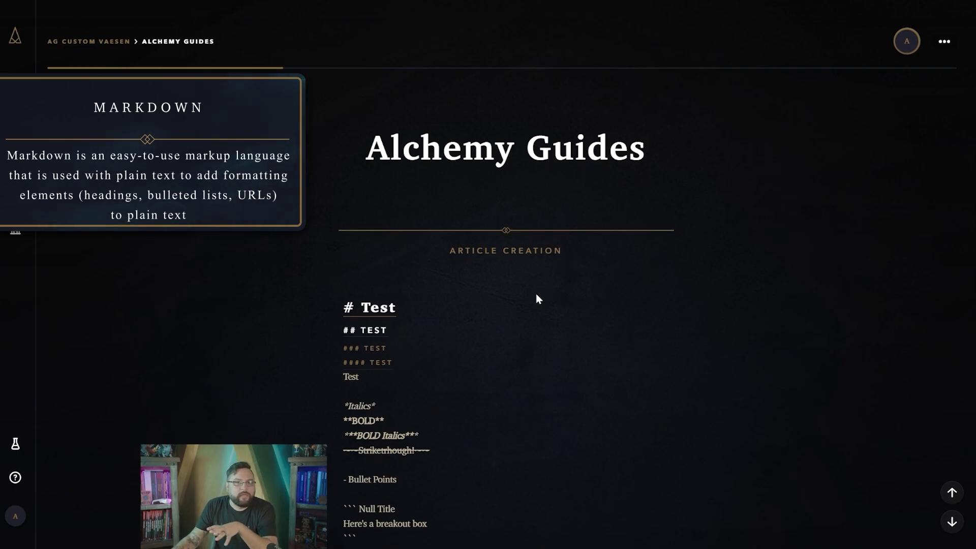
scroll(536, 296, down, 1)
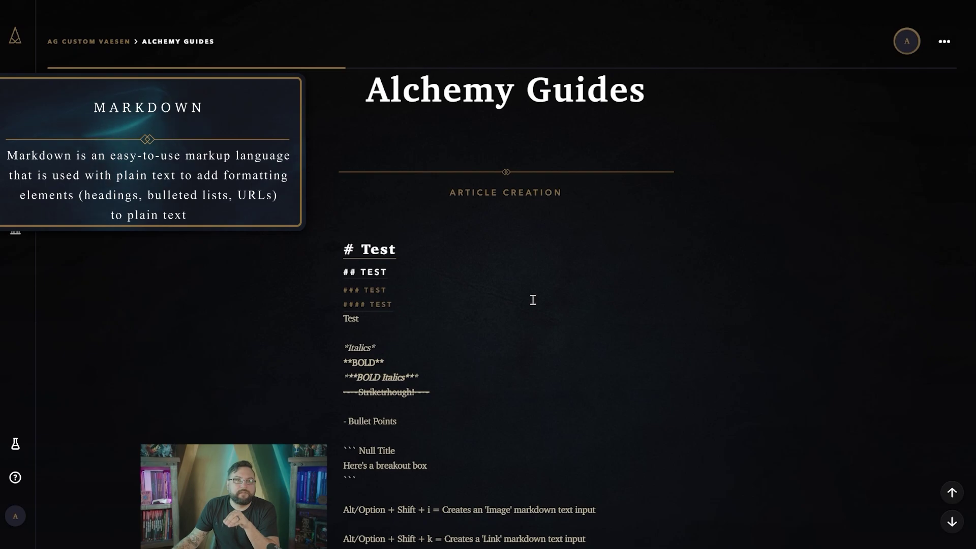
scroll(532, 296, up, 1)
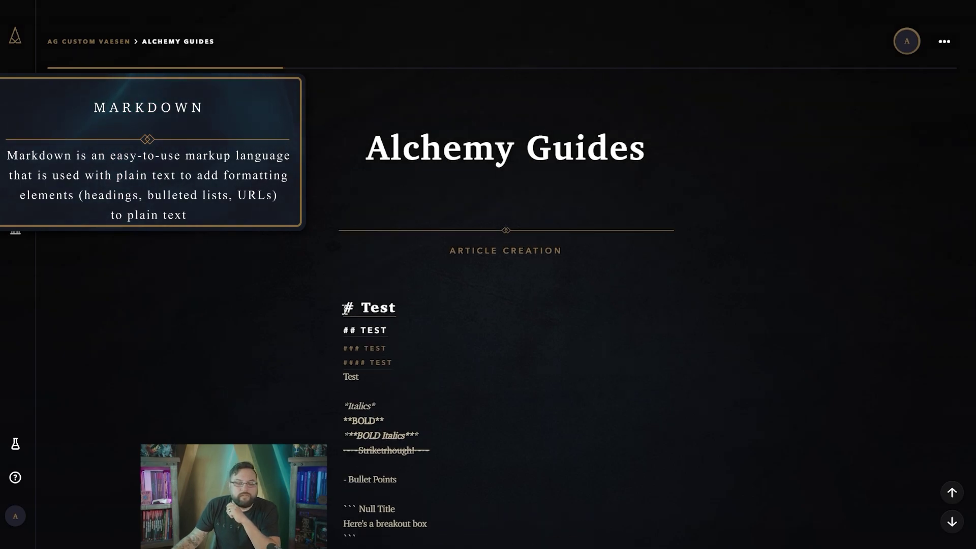
drag(345, 308, 395, 360)
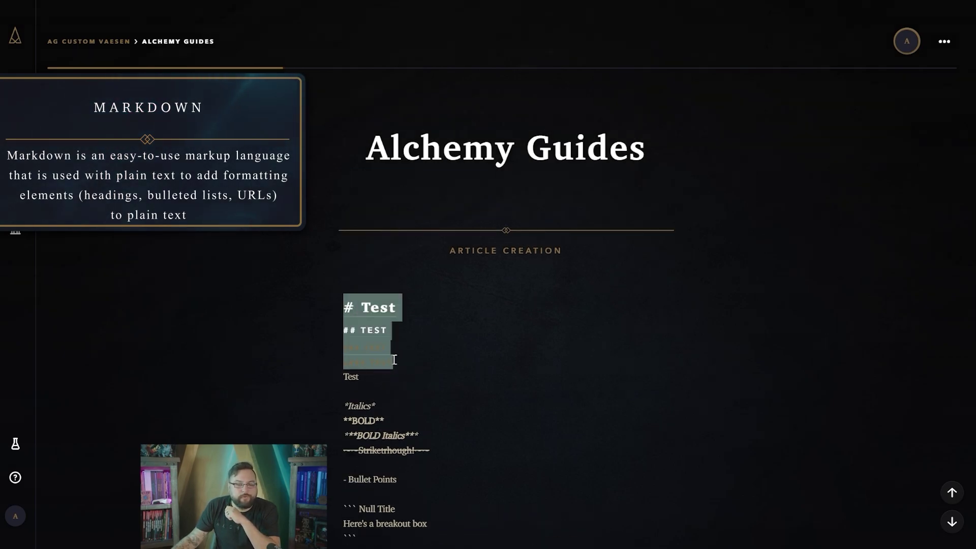
click(449, 347)
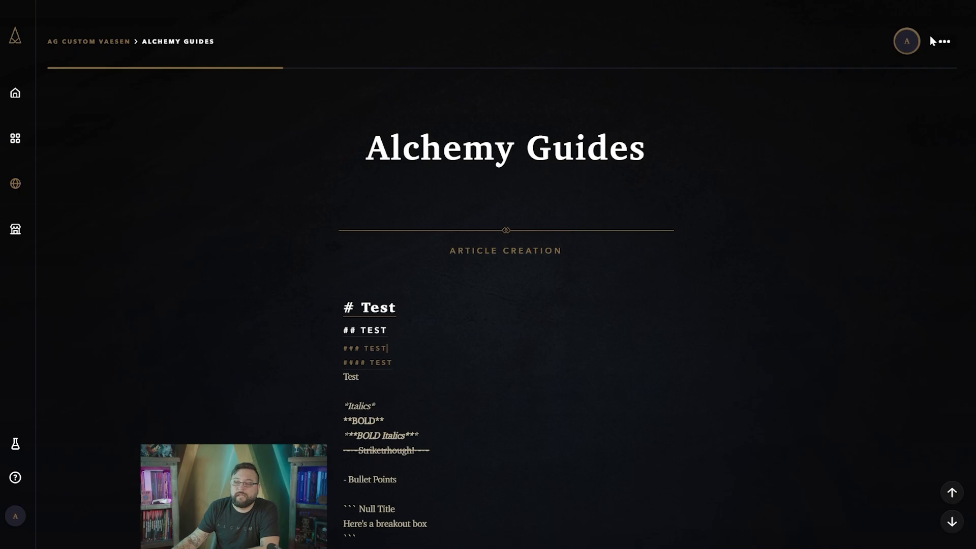
Choose Done to render Alchemy Guides again and browse its formatted Test heading and sections
click(944, 41)
click(920, 66)
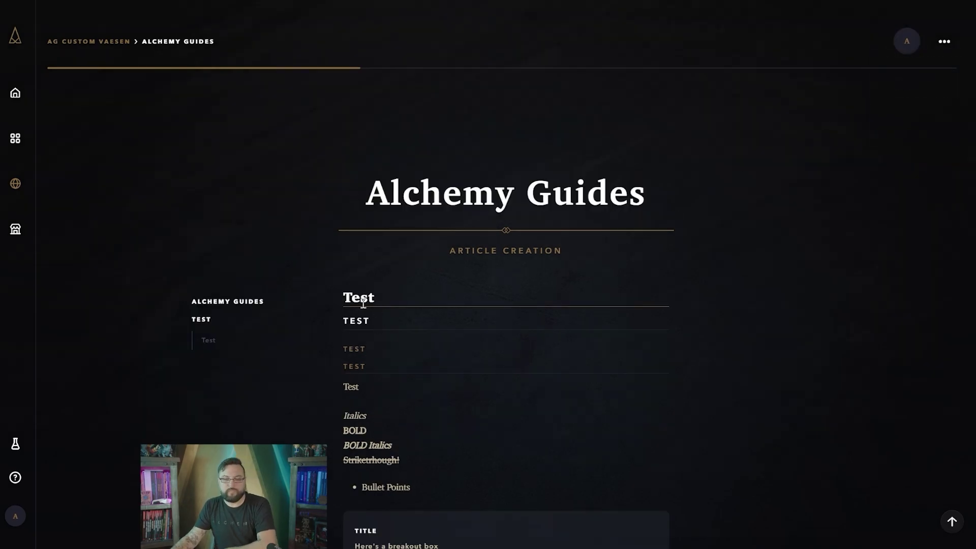
drag(348, 298, 664, 281)
click(648, 315)
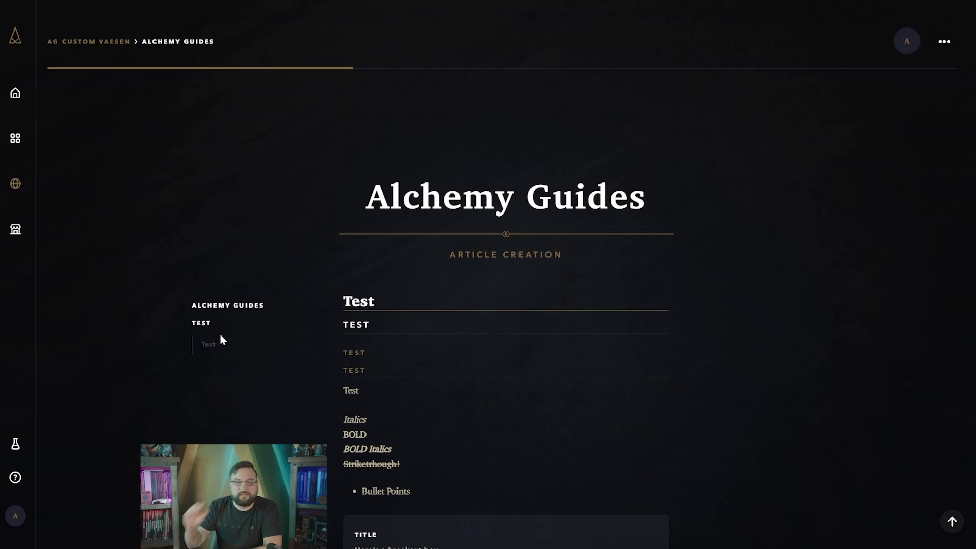
scroll(220, 338, up, 3)
scroll(171, 441, down, 2)
scroll(506, 305, down, 5)
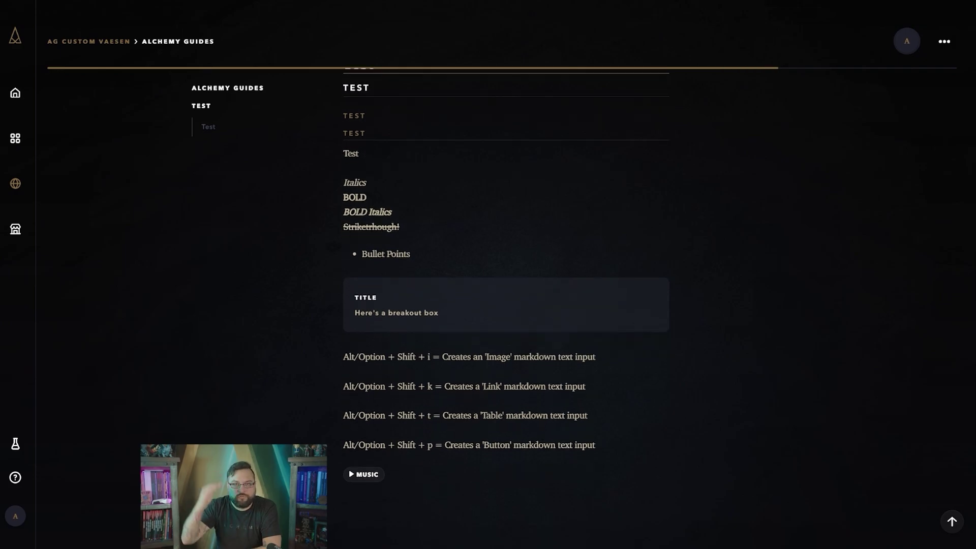
scroll(506, 305, up, 2)
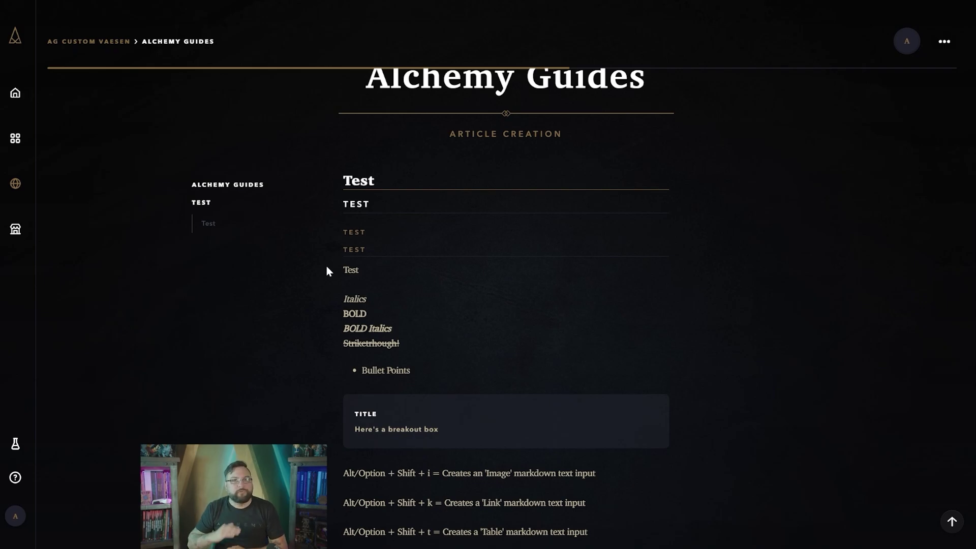
click(945, 42)
Switch Alchemy Guides into editing to view its raw markdown, then choose Done again
click(900, 64)
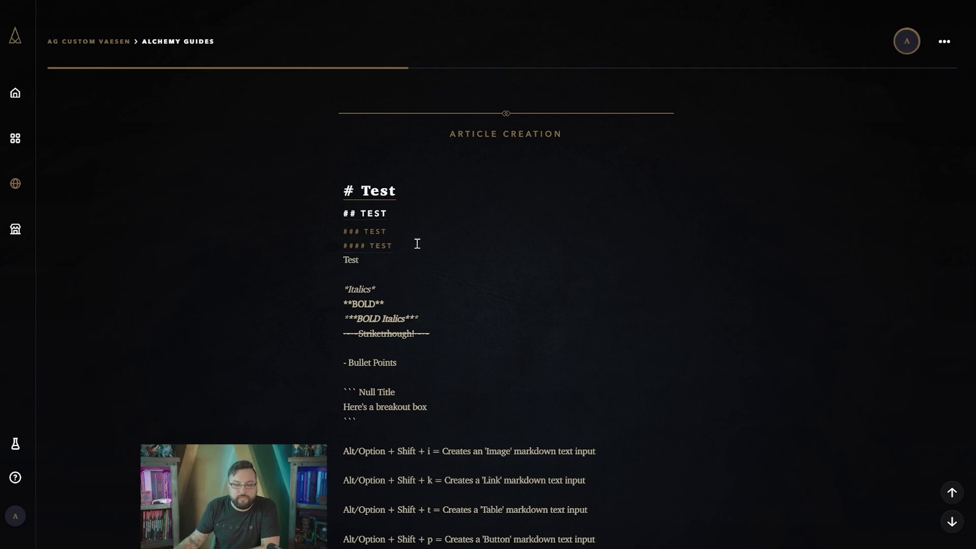
scroll(356, 480, down, 1)
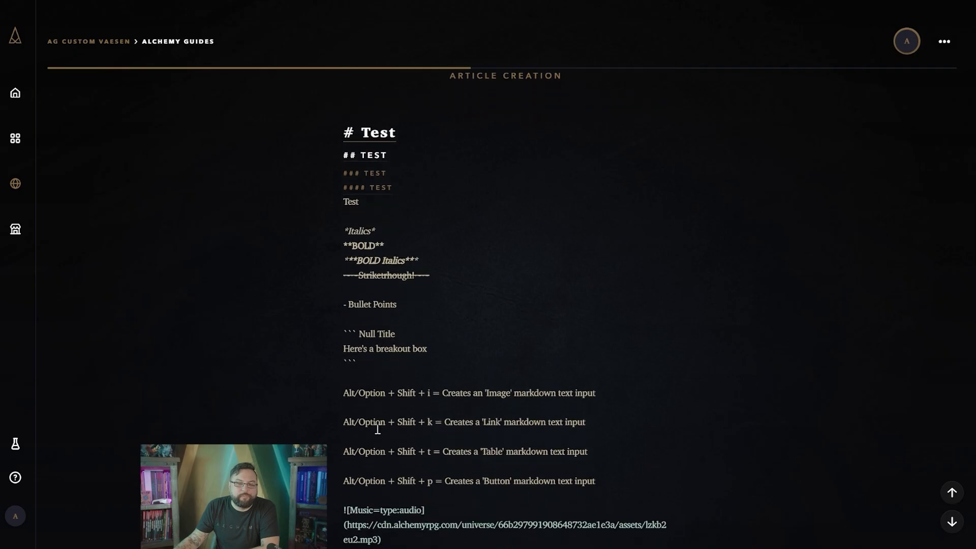
scroll(392, 490, down, 1)
scroll(392, 489, up, 1)
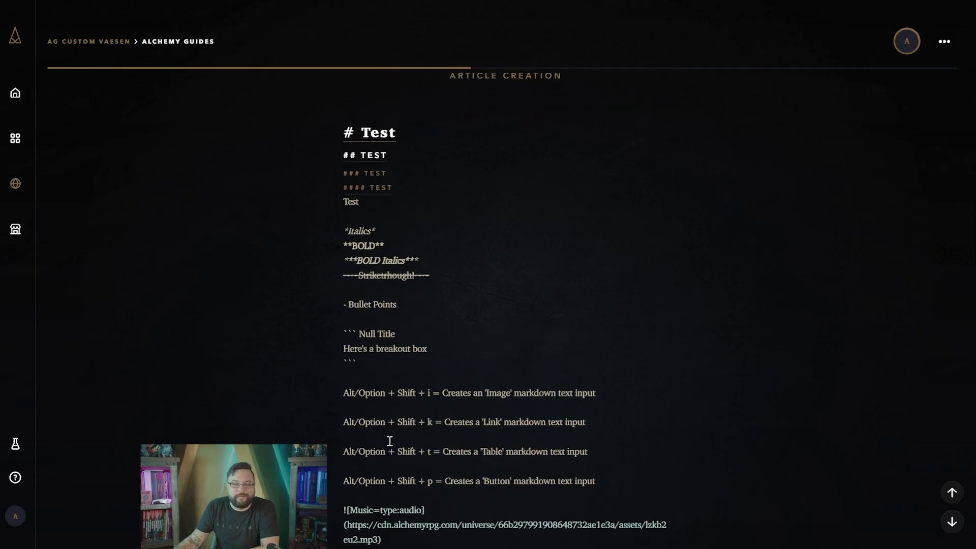
click(944, 41)
click(926, 64)
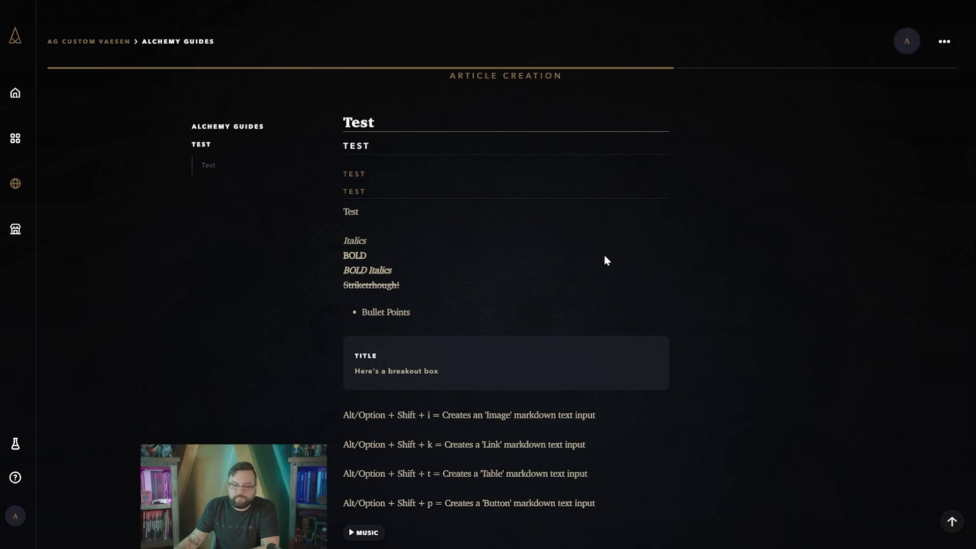
Review the rendered article, then reopen it in edit mode to reach the Media section
scroll(603, 257, down, 1)
scroll(603, 261, up, 1)
scroll(604, 262, up, 3)
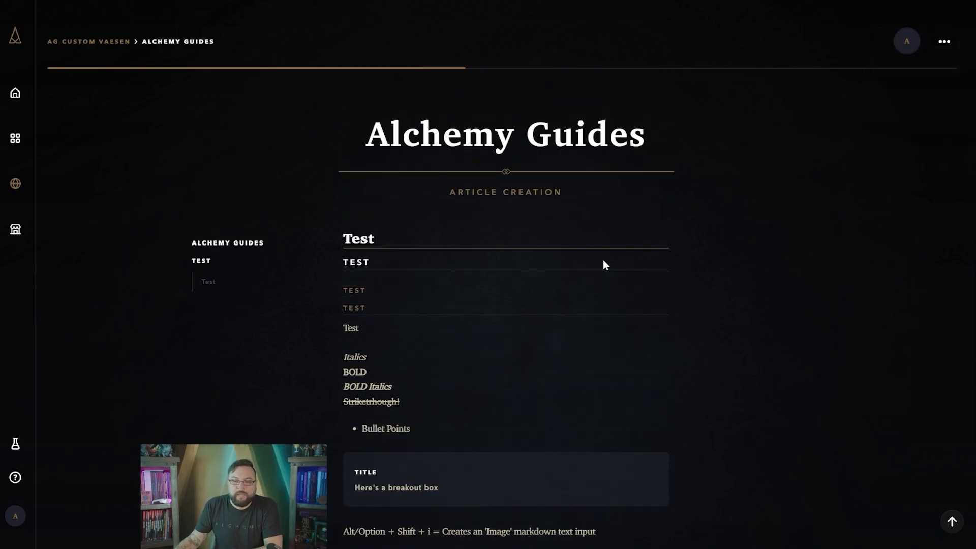
scroll(604, 264, down, 6)
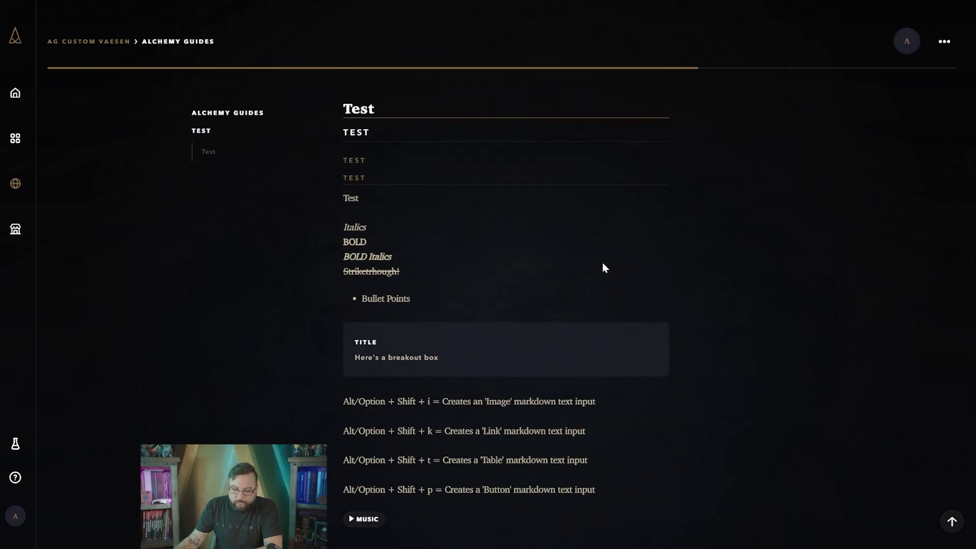
click(943, 42)
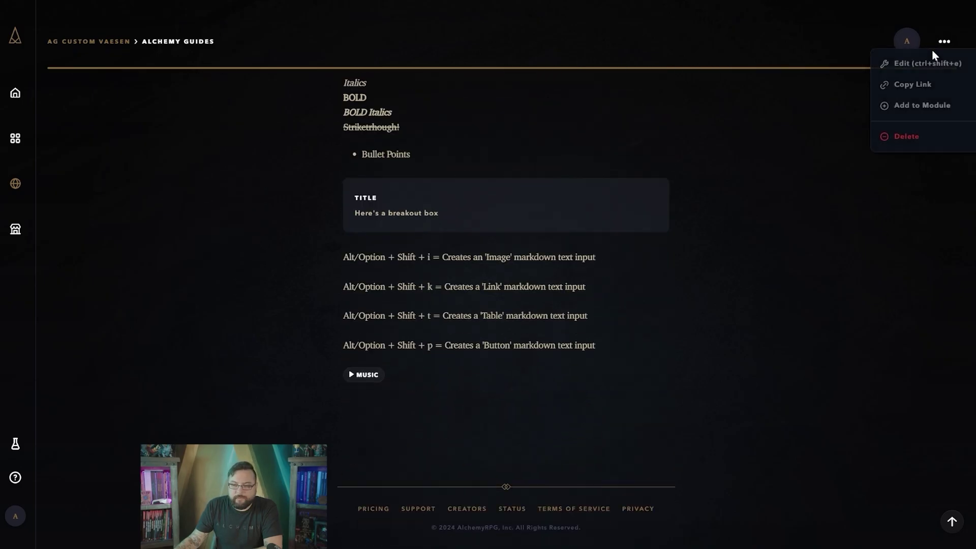
click(926, 65)
scroll(666, 250, down, 4)
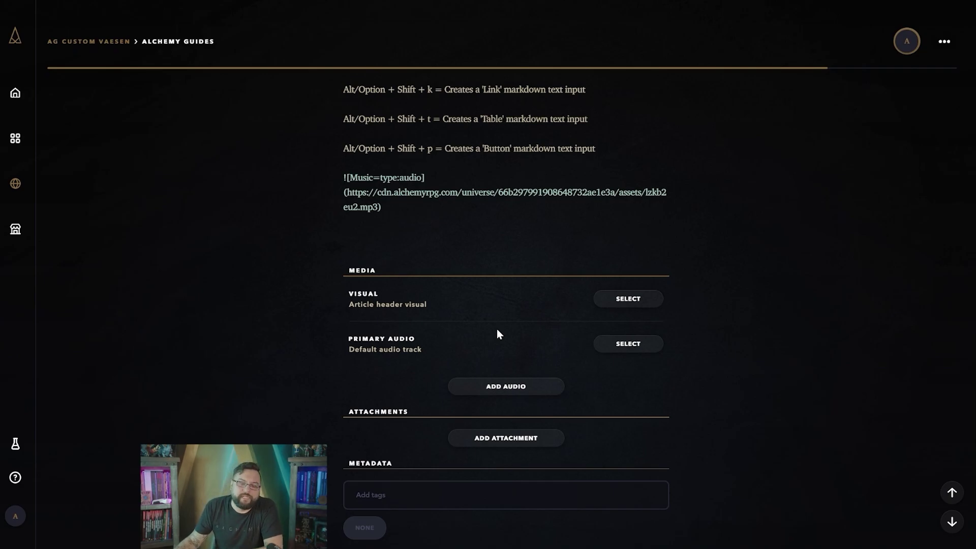
scroll(497, 332, up, 1)
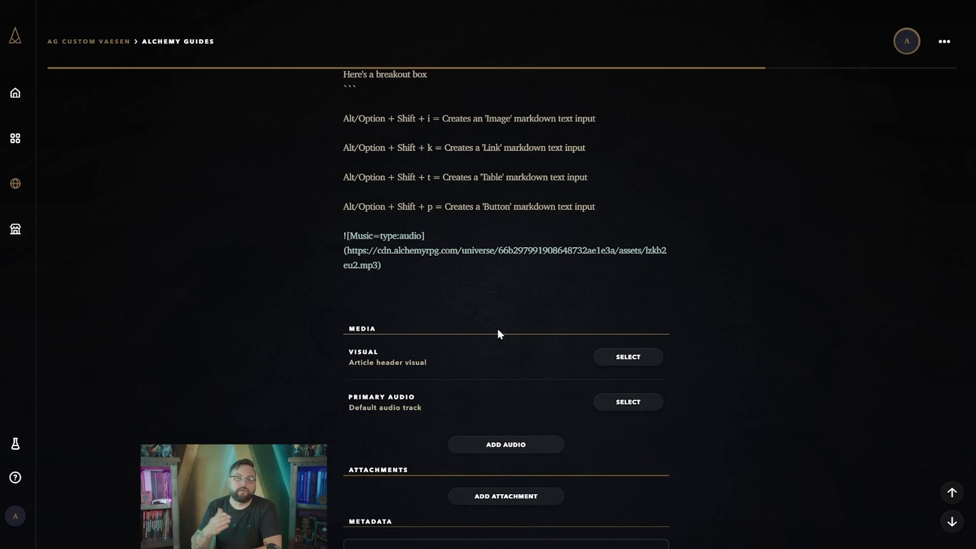
Set the Media Visual to the Custom Universe Art Asset dragon image
click(628, 362)
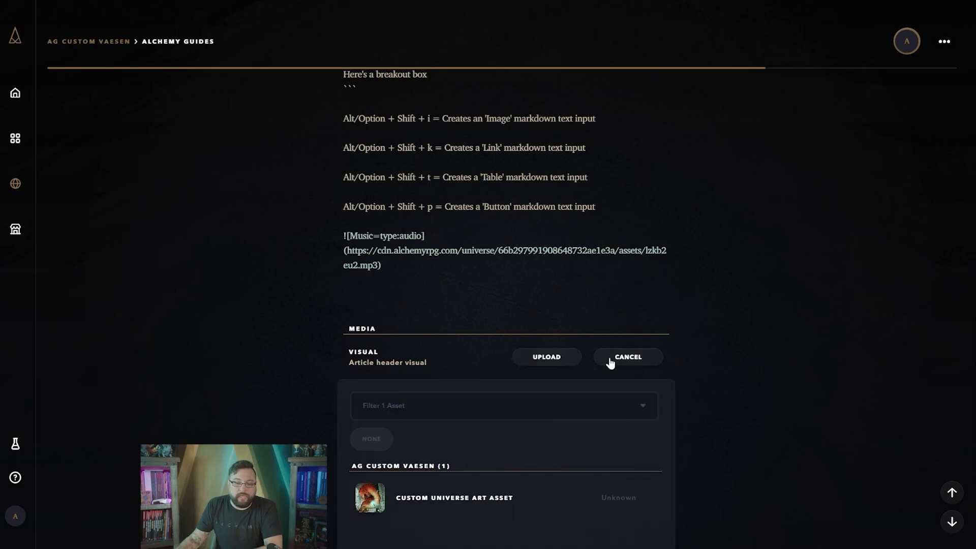
scroll(559, 417, down, 1)
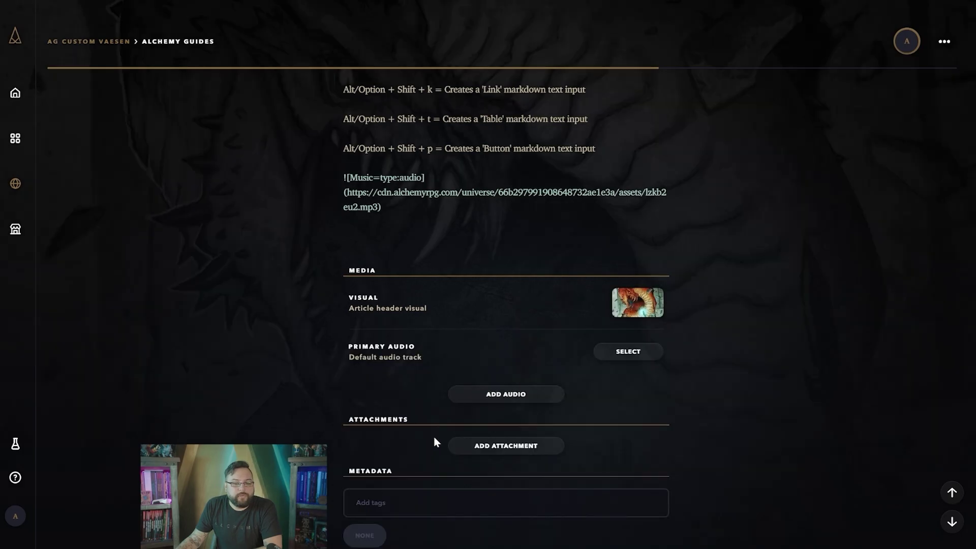
scroll(358, 389, up, 15)
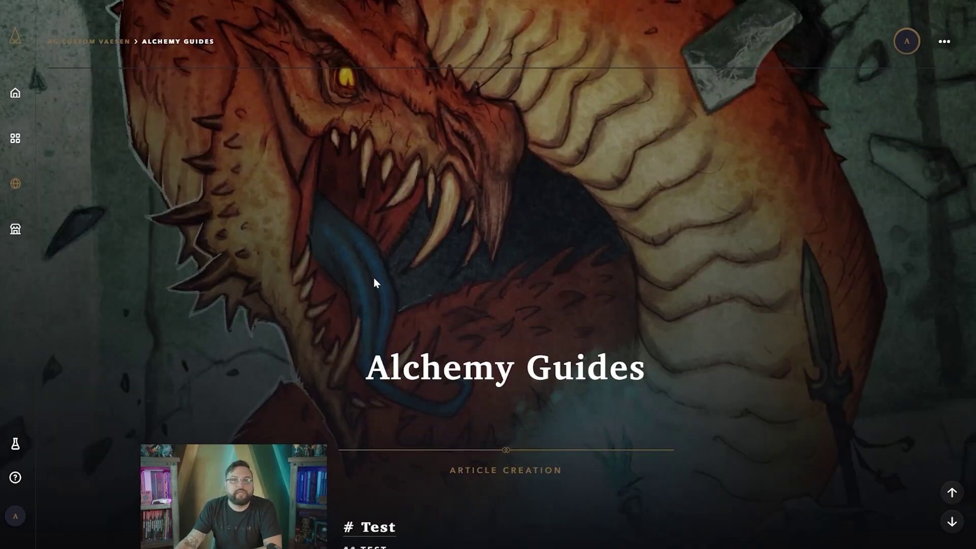
scroll(374, 277, down, 5)
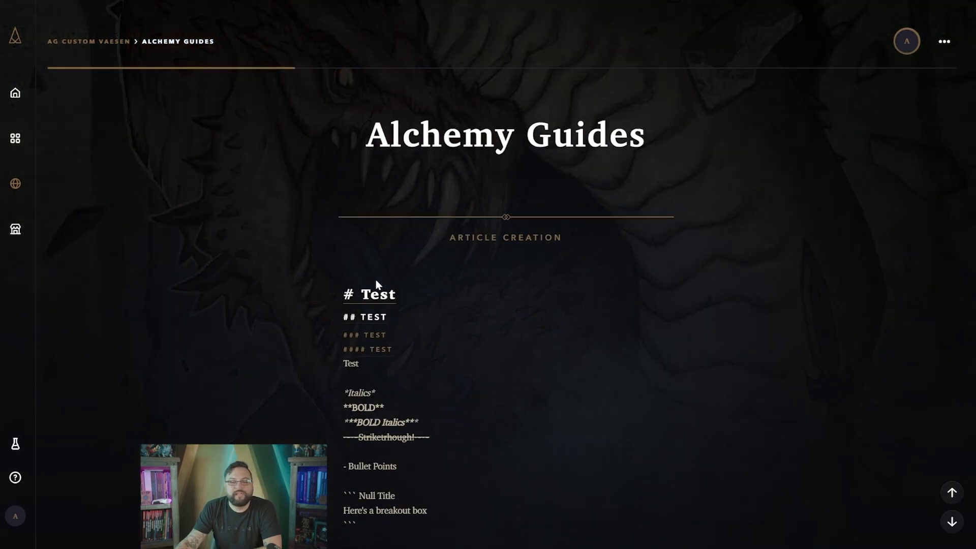
scroll(377, 281, down, 1)
scroll(378, 281, down, 1)
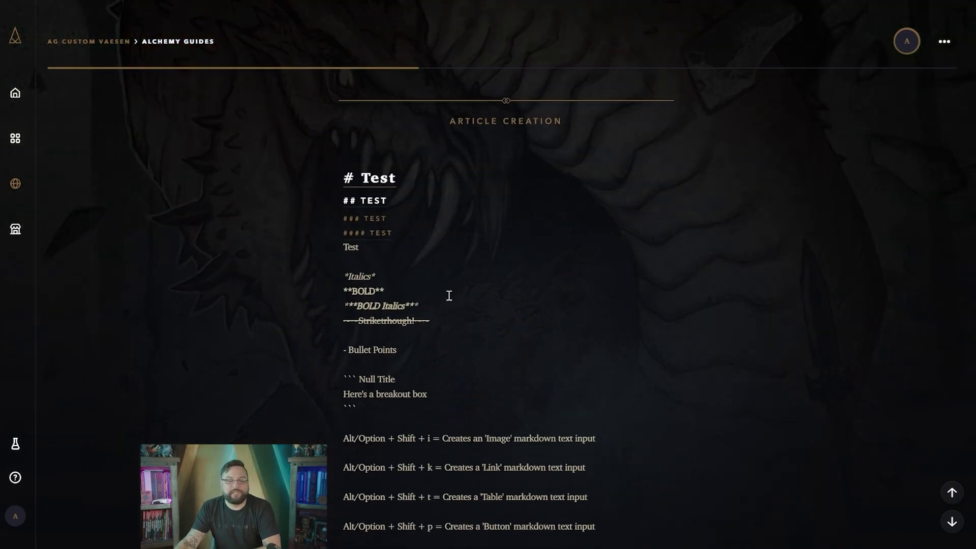
scroll(449, 295, down, 5)
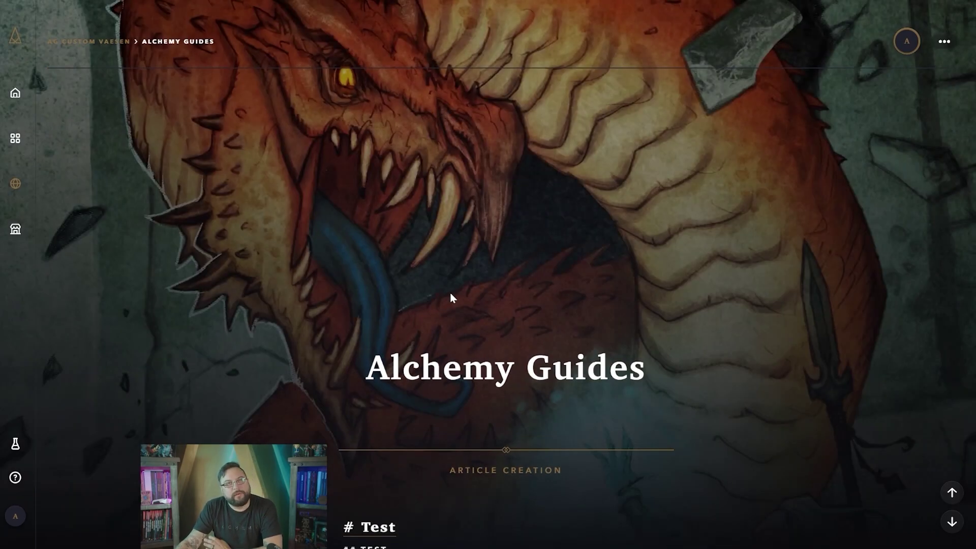
scroll(453, 292, down, 1)
scroll(455, 295, down, 9)
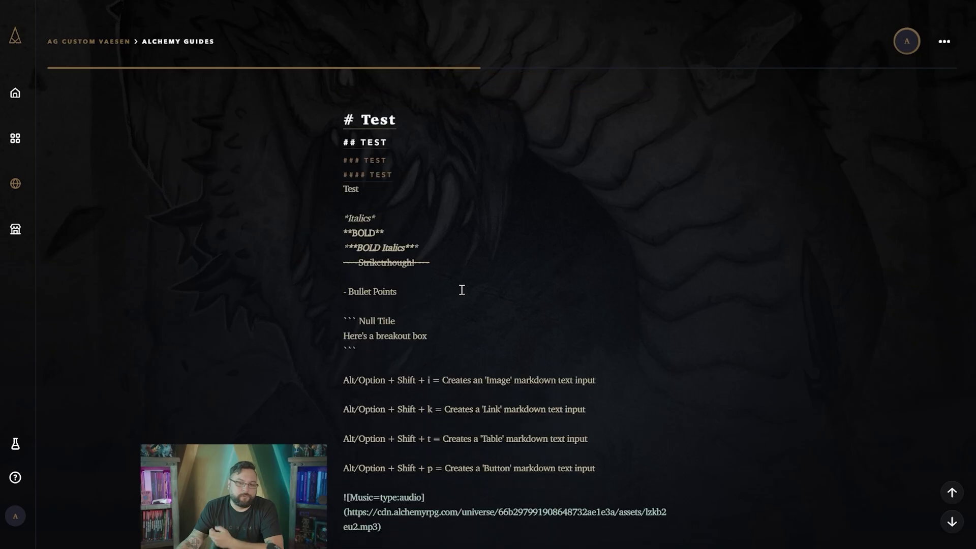
scroll(467, 289, down, 2)
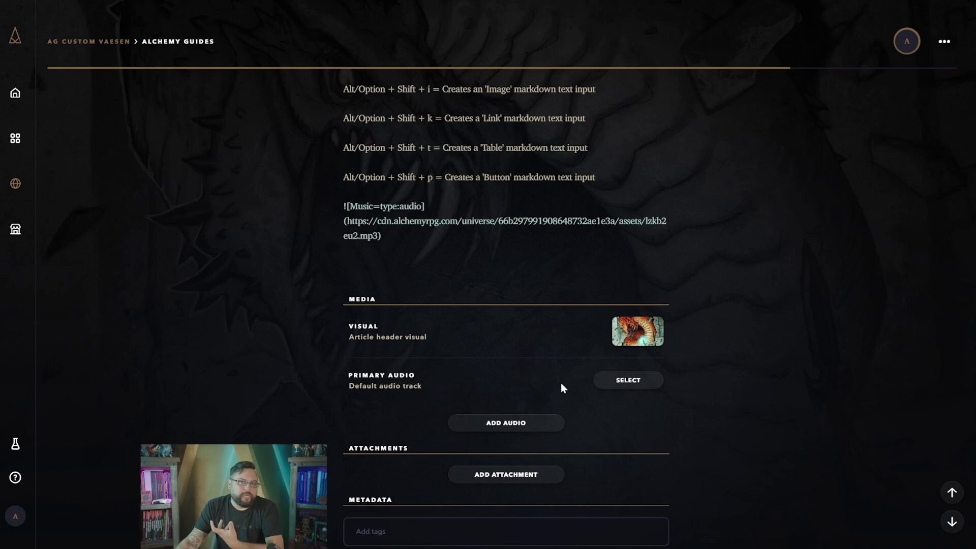
Select the Custom Universe Music Asset as the article's Primary Audio
click(639, 381)
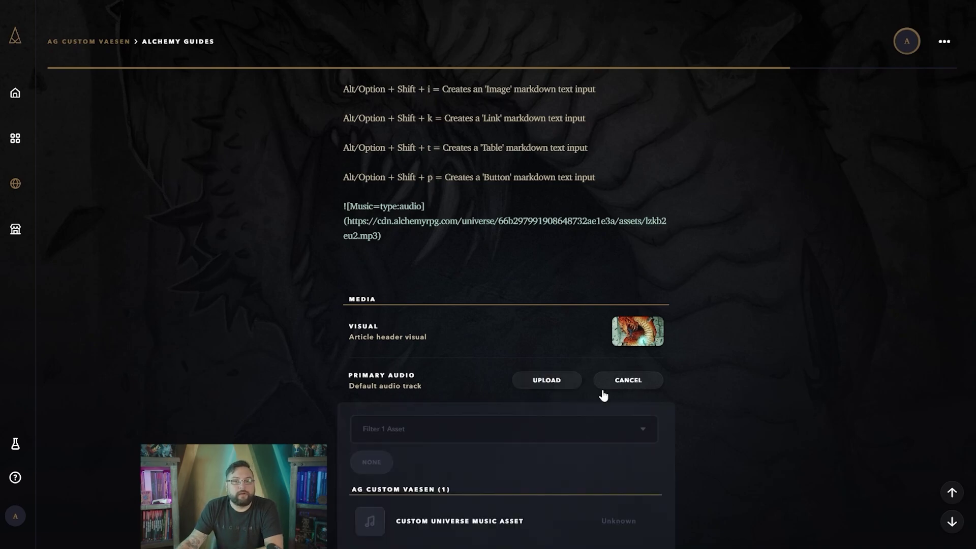
scroll(515, 413, down, 1)
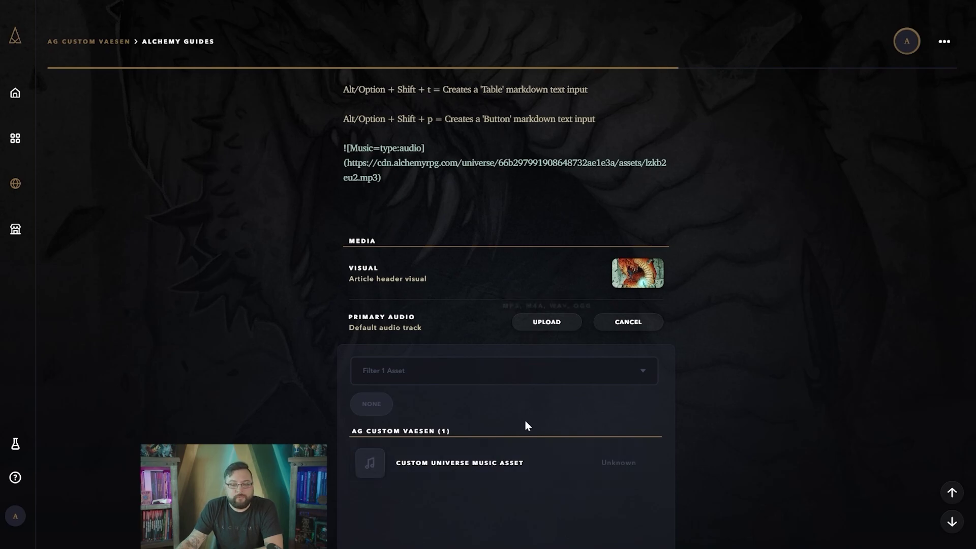
click(478, 464)
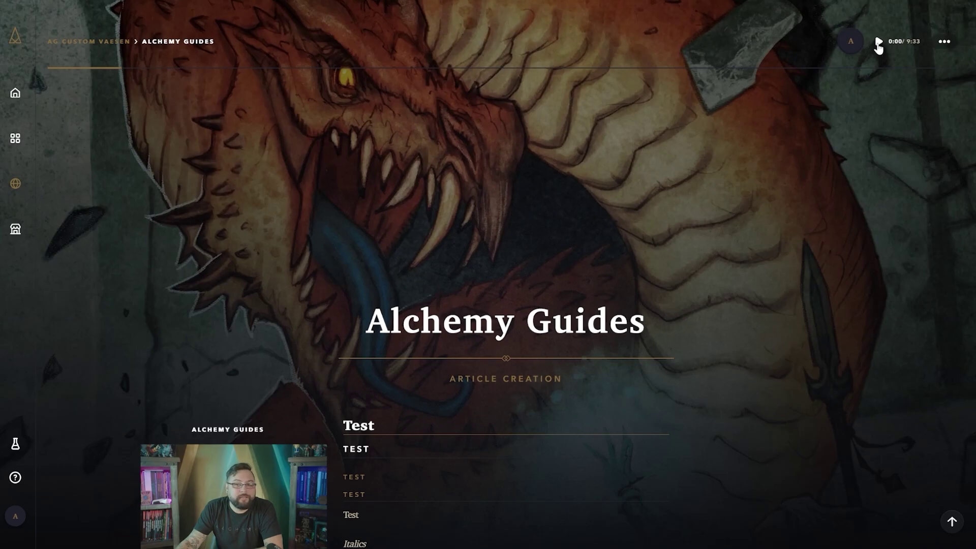
Play the 9:33 music track from the header player and pause it at 0:07
click(879, 42)
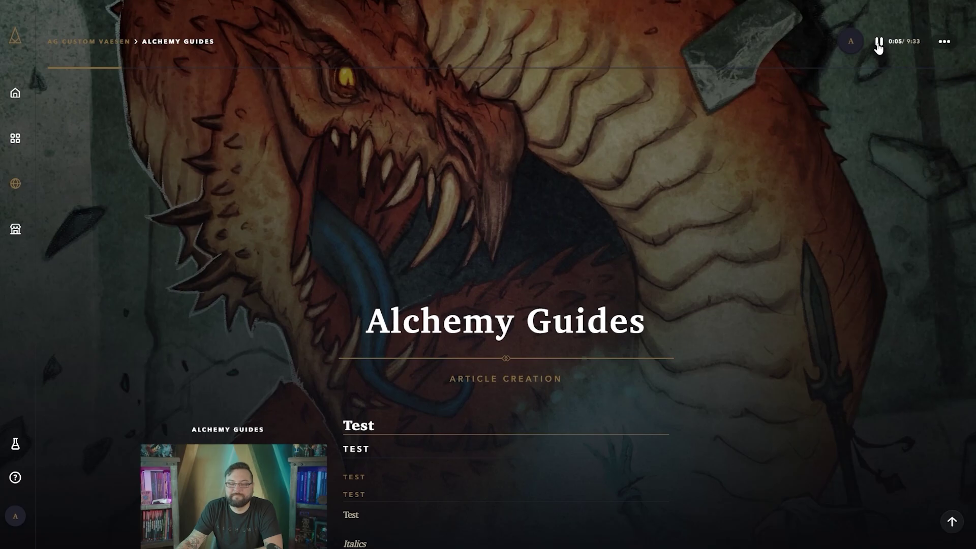
click(878, 43)
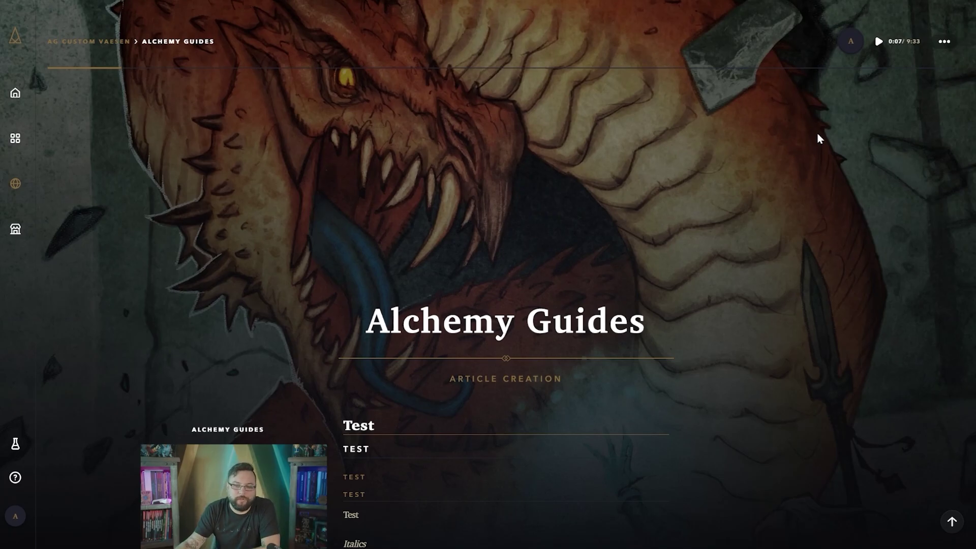
scroll(689, 245, down, 8)
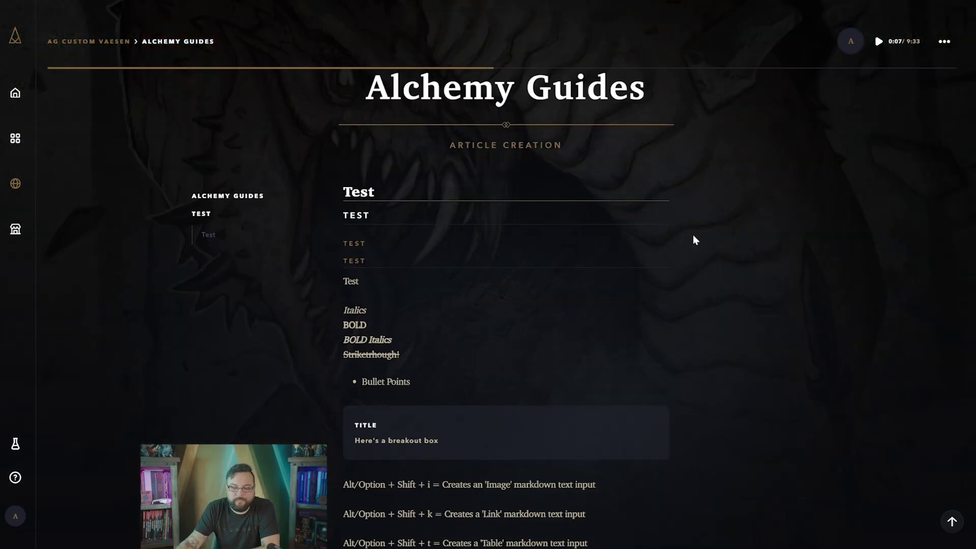
scroll(701, 237, down, 2)
click(944, 41)
Reopen Alchemy Guides in Edit mode and focus the Add tags field under Metadata
click(914, 66)
scroll(680, 276, down, 5)
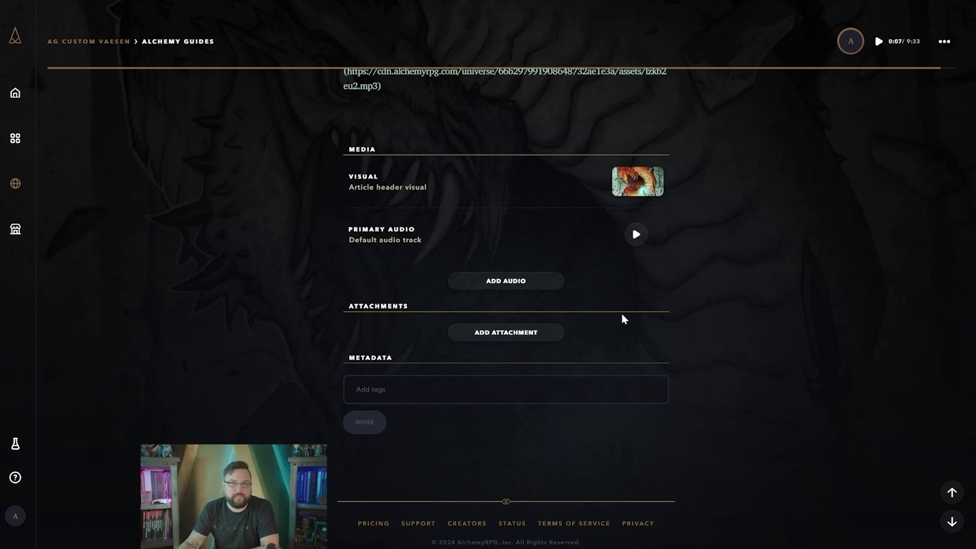
click(495, 393)
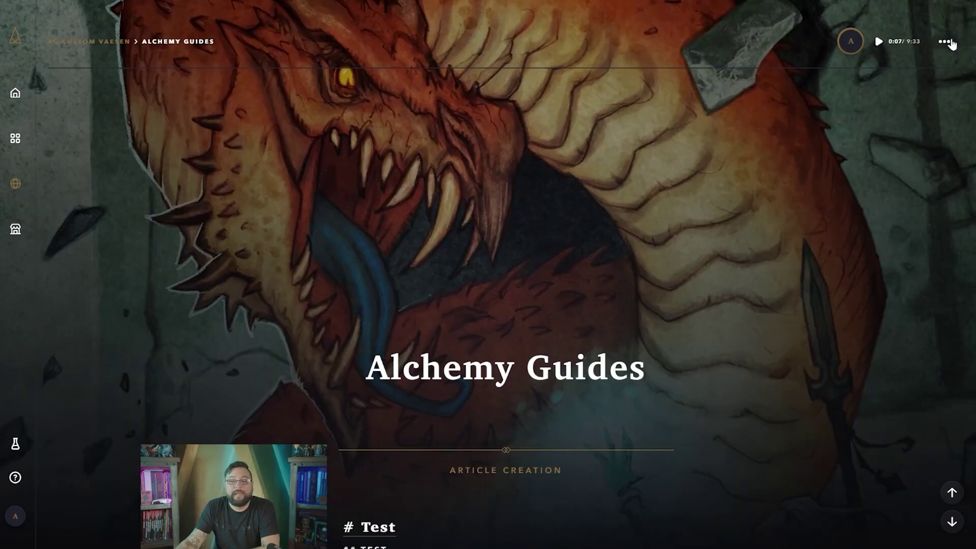
Mark the Alchemy Guides article Done and return to the AG Custom Vaesen universe page
click(945, 41)
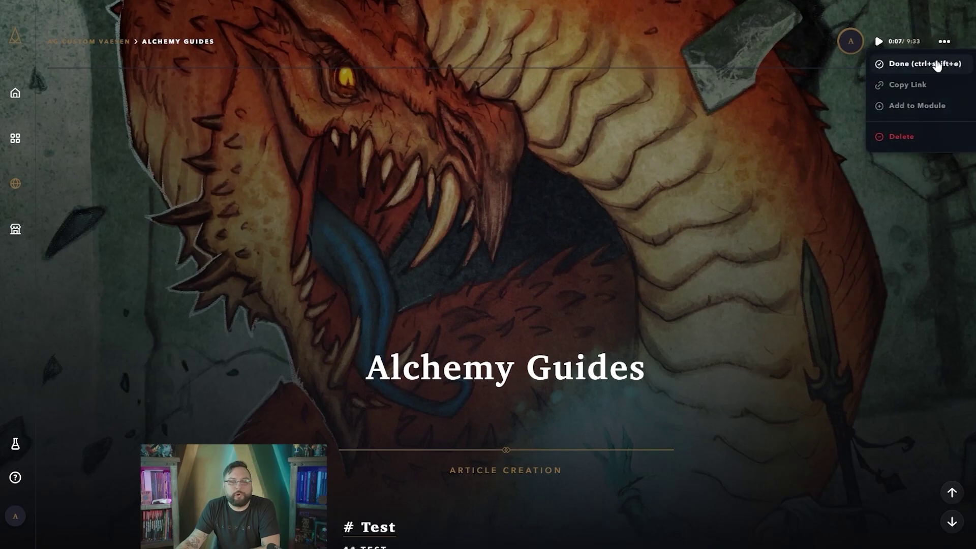
click(937, 64)
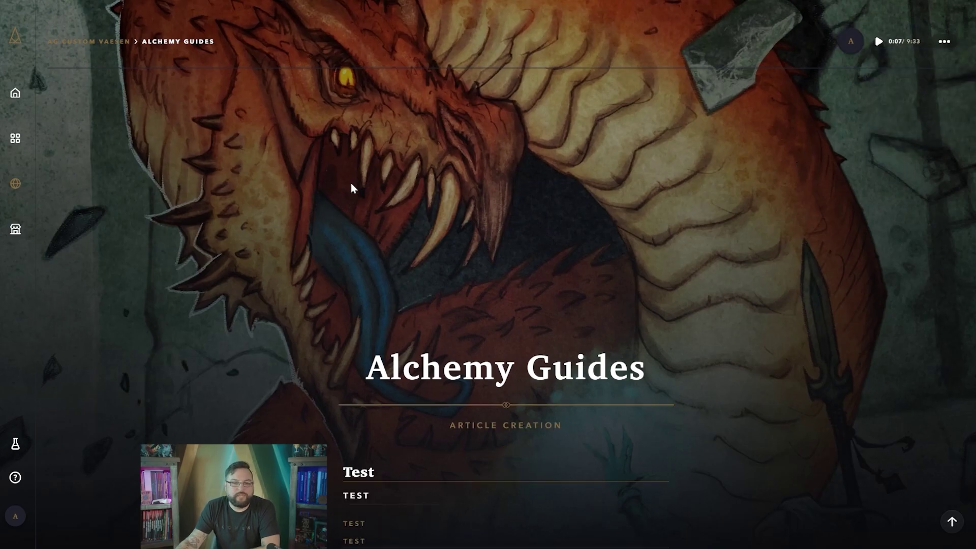
click(106, 44)
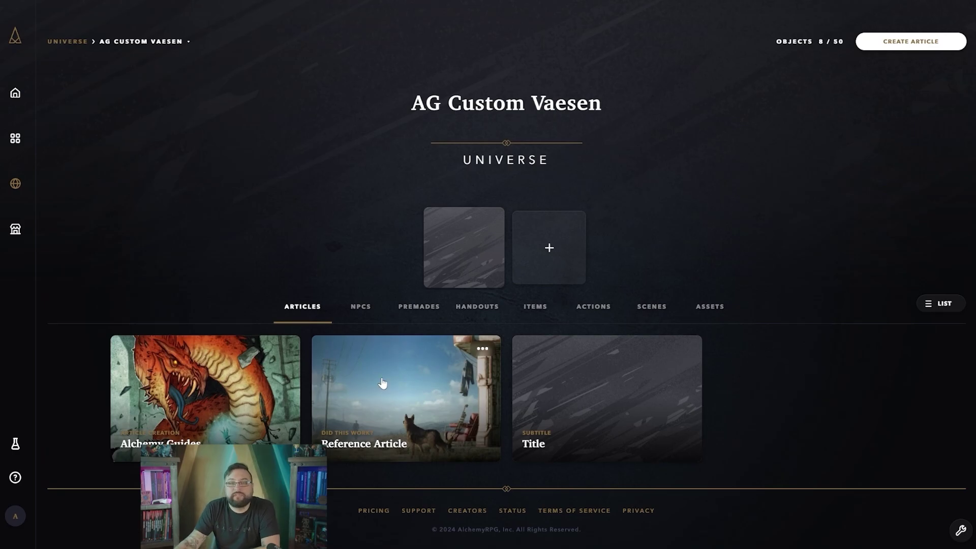
View the Reference Article, then copy its embed code from its card's right-click menu
click(399, 366)
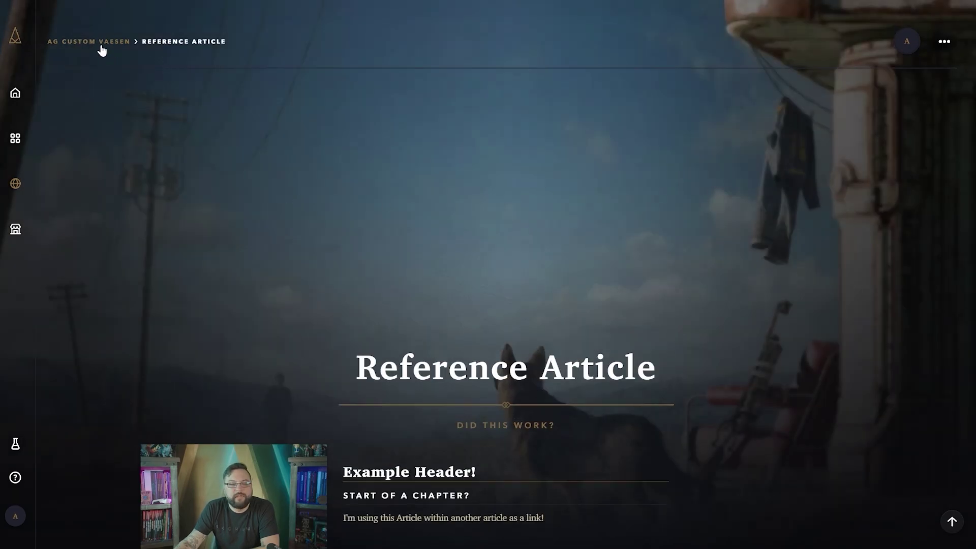
click(101, 41)
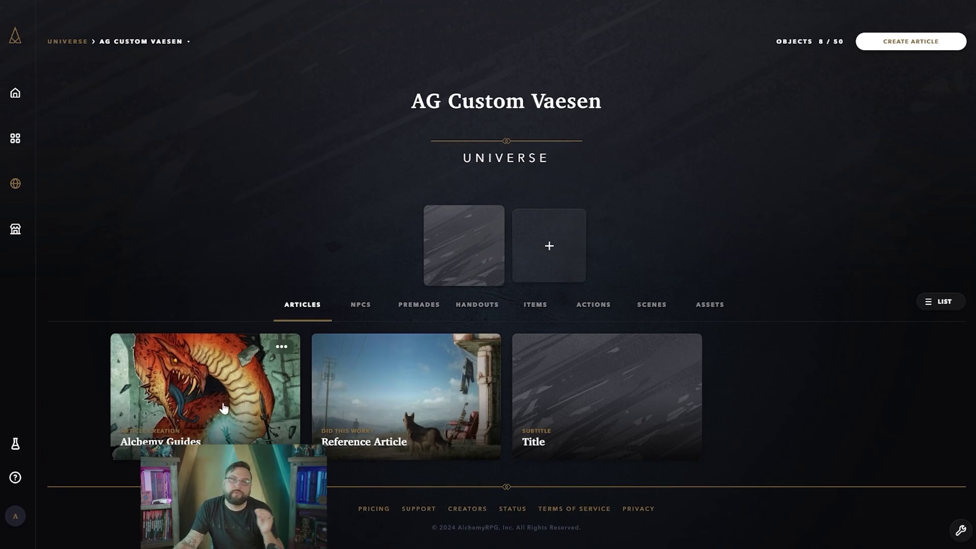
right_click(404, 370)
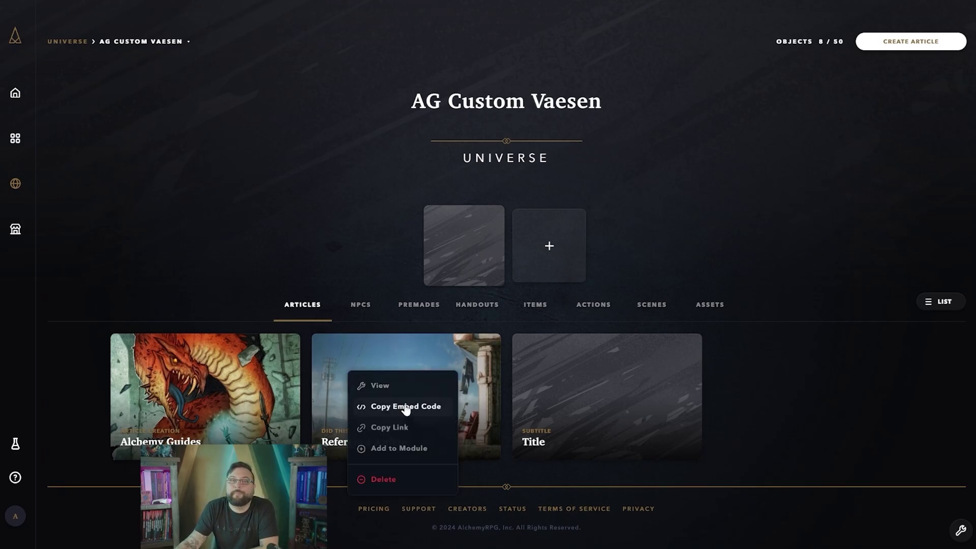
click(405, 408)
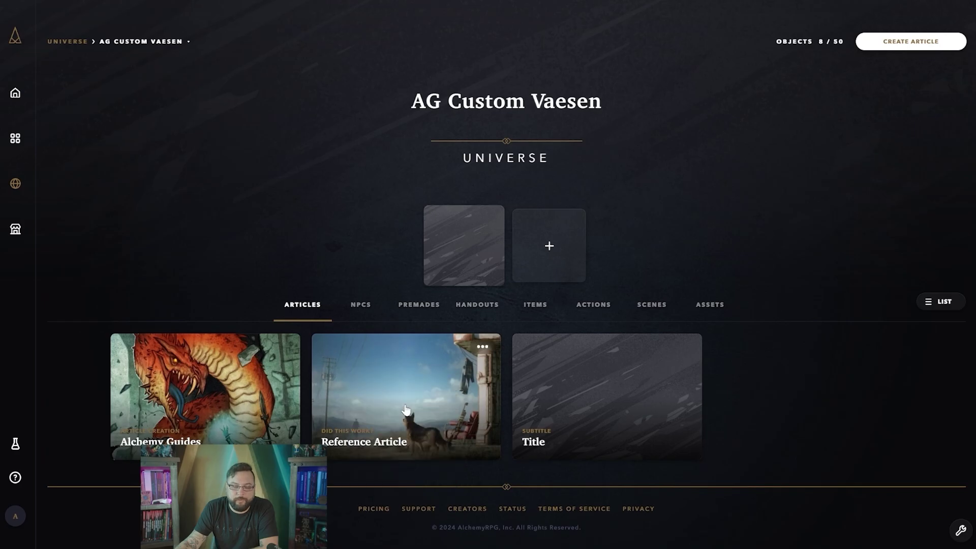
Reopen Alchemy Guides in Edit mode and scroll its markdown down to the Music audio link
click(252, 388)
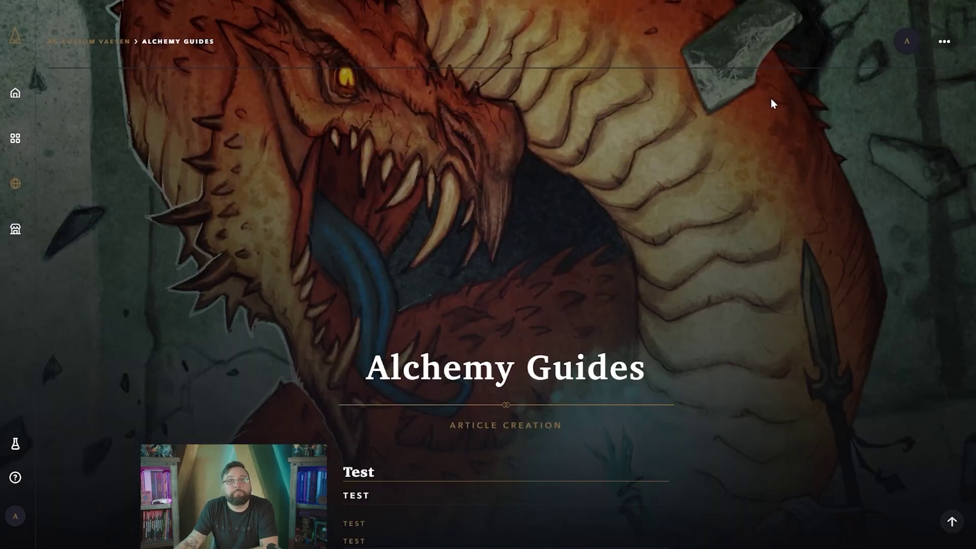
click(944, 41)
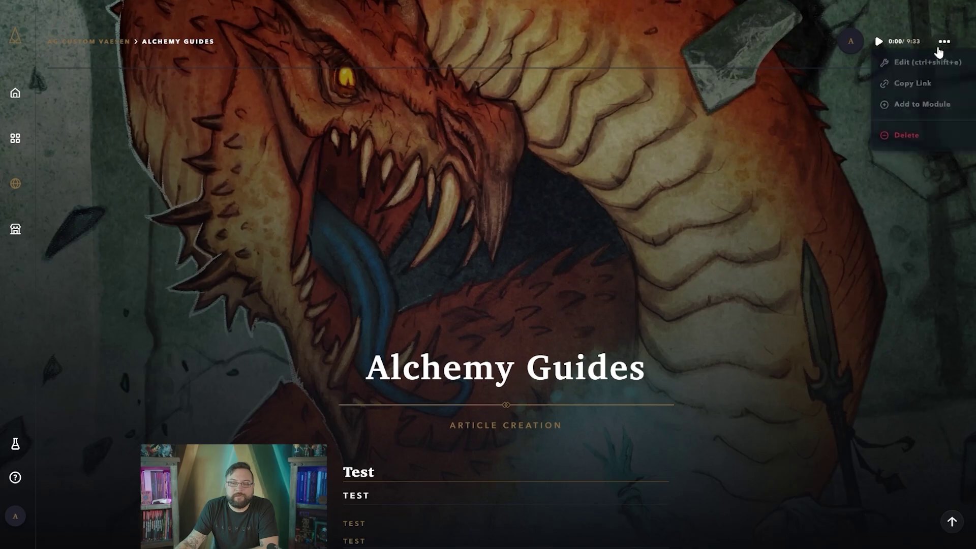
click(920, 66)
scroll(559, 244, down, 3)
scroll(505, 265, down, 2)
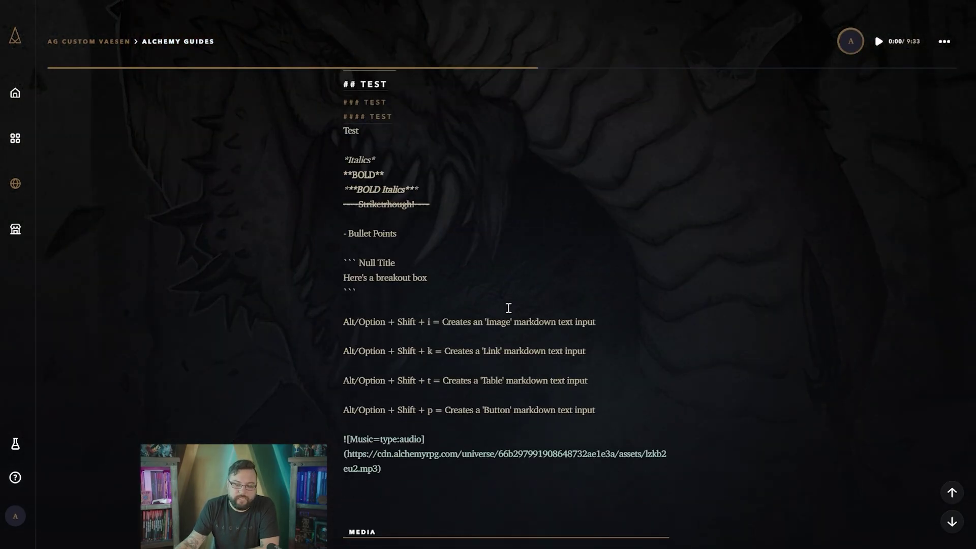